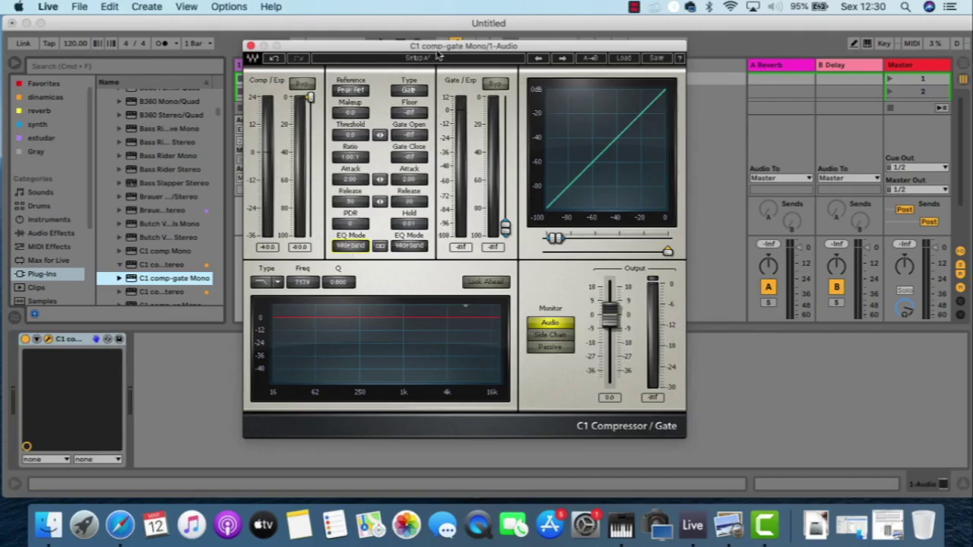
Move the plug-in window slightly and switch the compressor's Reference to Low Ref and back to Peak Ref
{"action": "left_click_drag", "start_coordinate": [412, 46], "coordinate": [420, 50]}
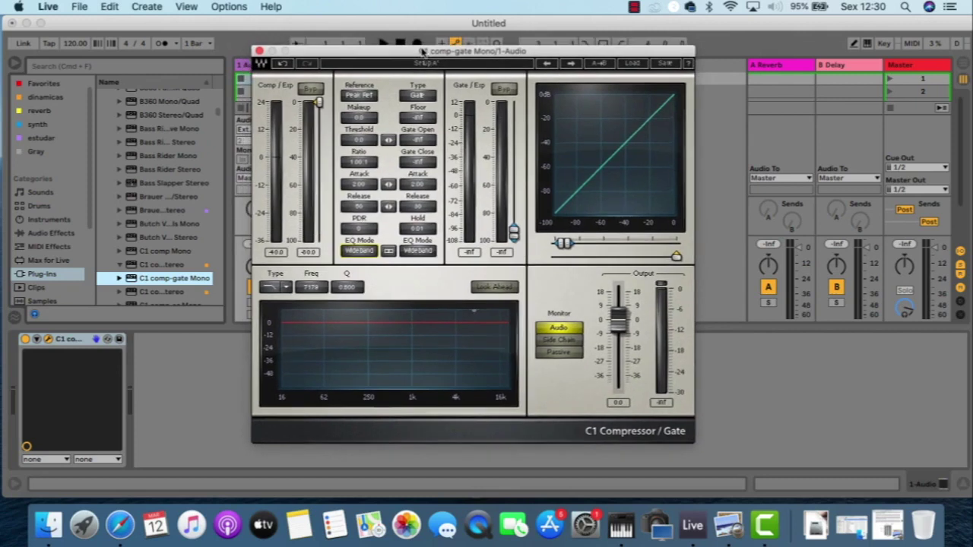
{"action": "left_click", "coordinate": [371, 99]}
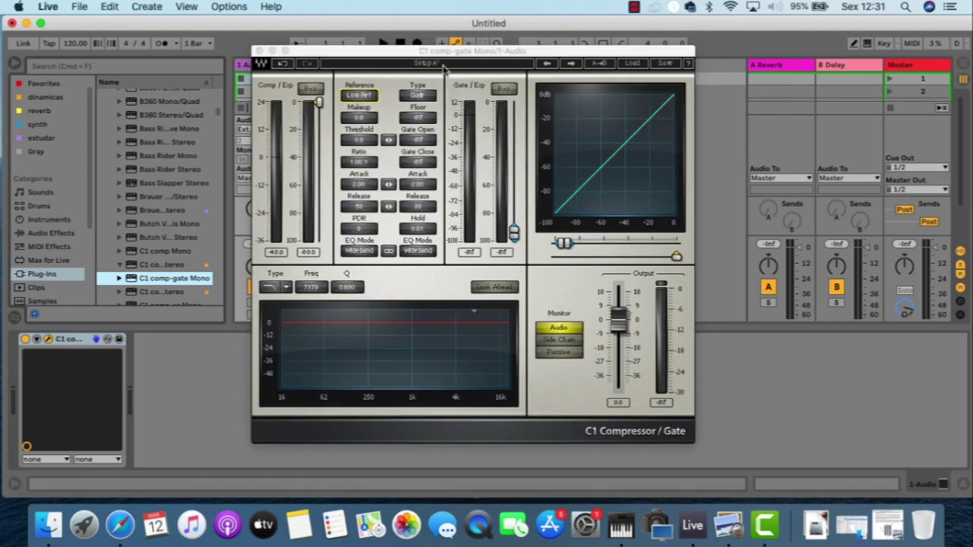
{"action": "left_click", "coordinate": [362, 97]}
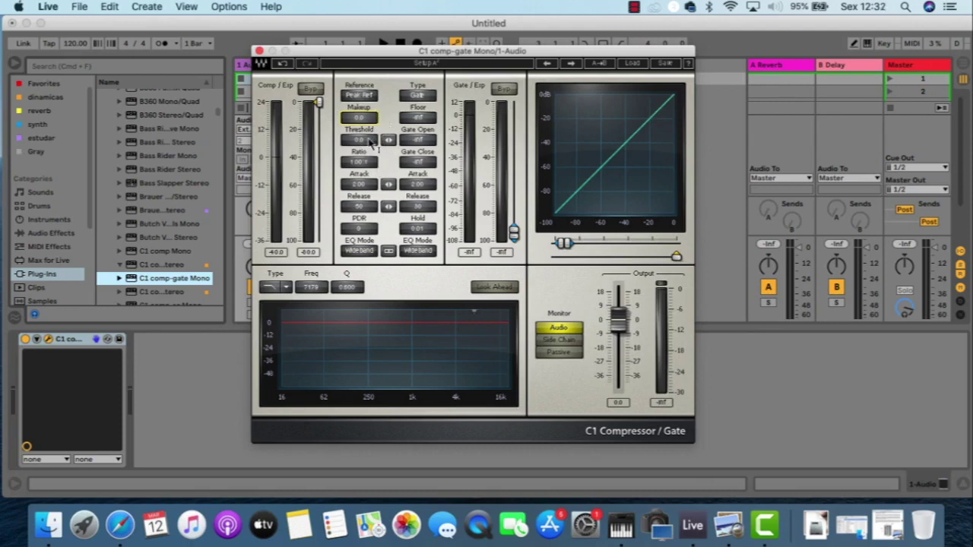
Try the compressor's threshold controls and adjust its ratio to about 0.93:1
{"action": "left_click", "coordinate": [319, 102]}
{"action": "mouse_move", "coordinate": [675, 257]}
{"action": "left_mouse_down"}
{"action": "mouse_move", "coordinate": [566, 257]}
{"action": "mouse_move", "coordinate": [673, 257]}
{"action": "left_mouse_up"}
{"action": "mouse_move", "coordinate": [361, 140]}
{"action": "left_mouse_down"}
{"action": "mouse_move", "coordinate": [361, 152]}
{"action": "mouse_move", "coordinate": [361, 139]}
{"action": "left_mouse_up"}
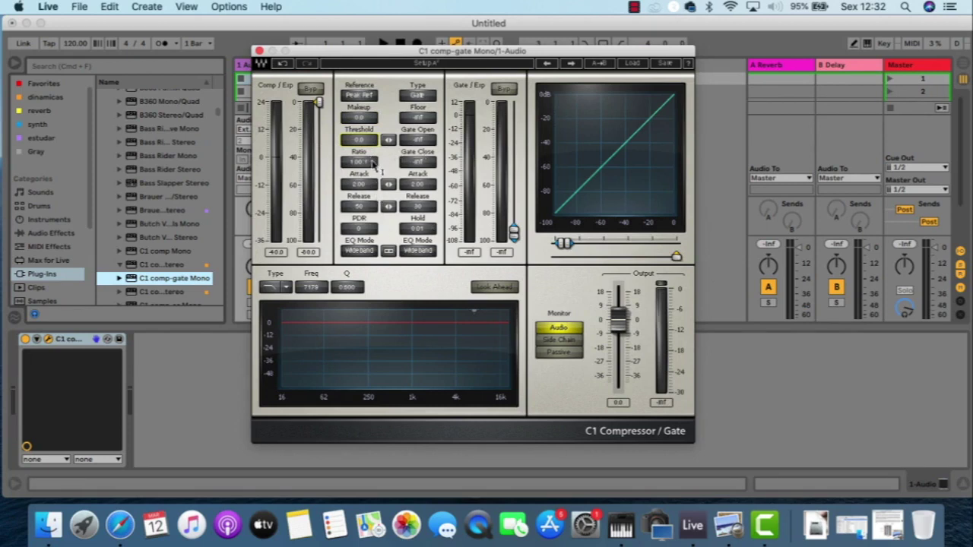
{"action": "left_click_drag", "start_coordinate": [373, 162], "coordinate": [373, 145]}
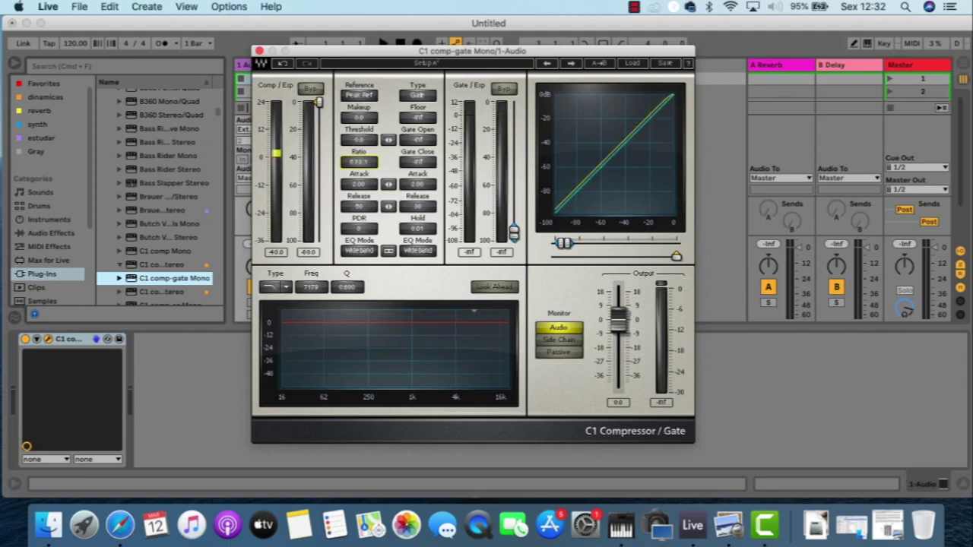
{"action": "mouse_move", "coordinate": [372, 145]}
{"action": "left_mouse_down"}
{"action": "mouse_move", "coordinate": [319, 166]}
{"action": "mouse_move", "coordinate": [361, 164]}
{"action": "mouse_move", "coordinate": [373, 336]}
{"action": "left_mouse_up"}
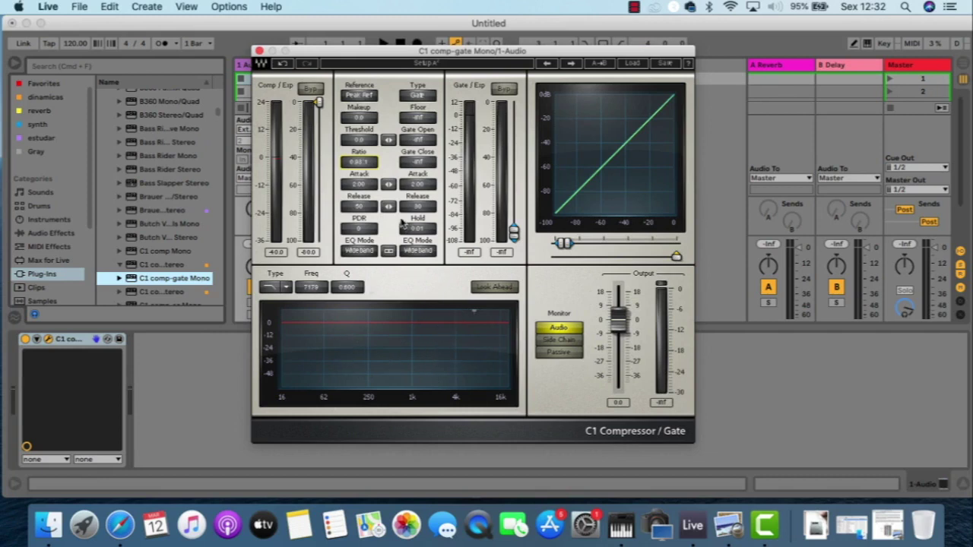
{"action": "left_click", "coordinate": [367, 187]}
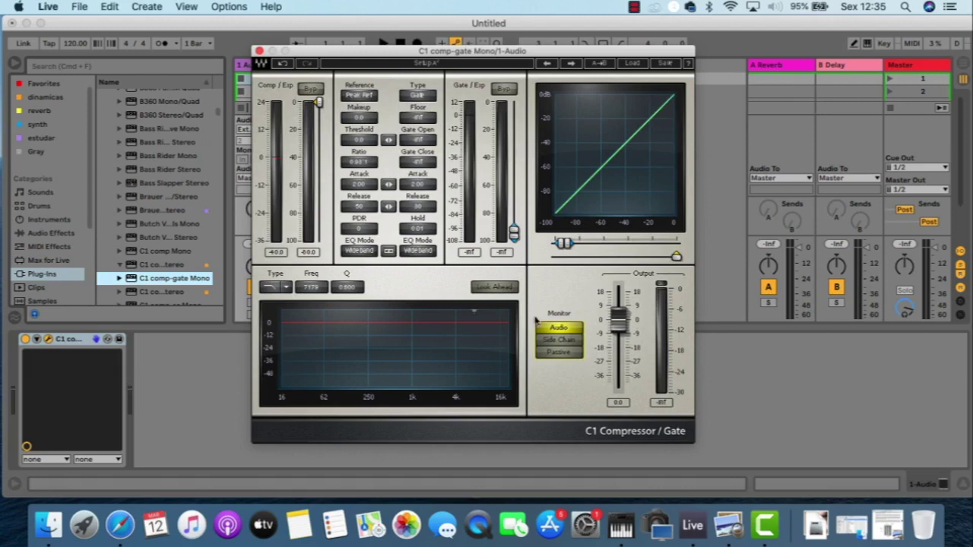
Set the compressor's EQ mode to Sidechain, monitor the side chain and move the filter frequency to about 760 Hz
{"action": "left_click", "coordinate": [368, 252]}
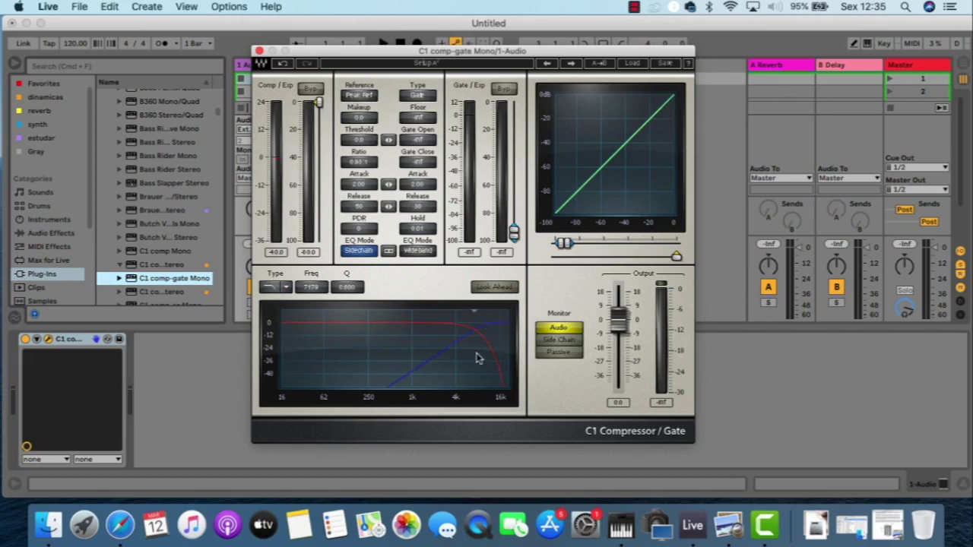
{"action": "left_click", "coordinate": [559, 340]}
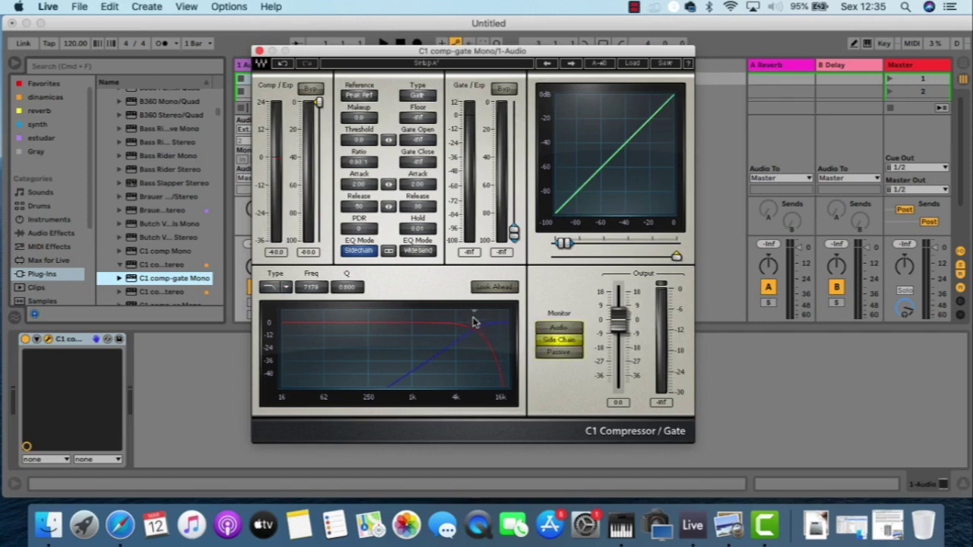
{"action": "left_click_drag", "start_coordinate": [474, 318], "coordinate": [404, 314]}
Set the compressor's EQ mode to Split and cycle the gate's EQ mode
{"action": "left_click", "coordinate": [359, 250]}
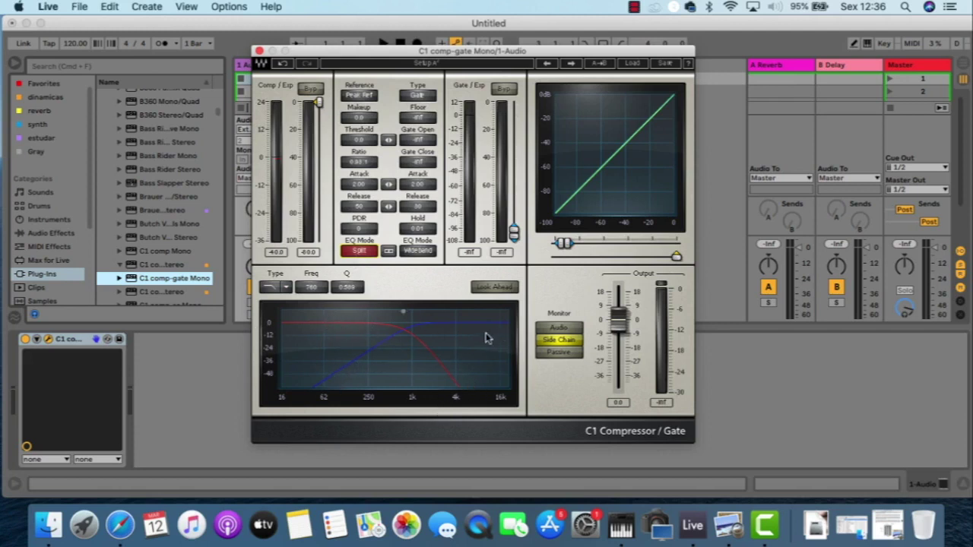
{"action": "left_click", "coordinate": [417, 251]}
{"action": "left_click", "coordinate": [417, 253]}
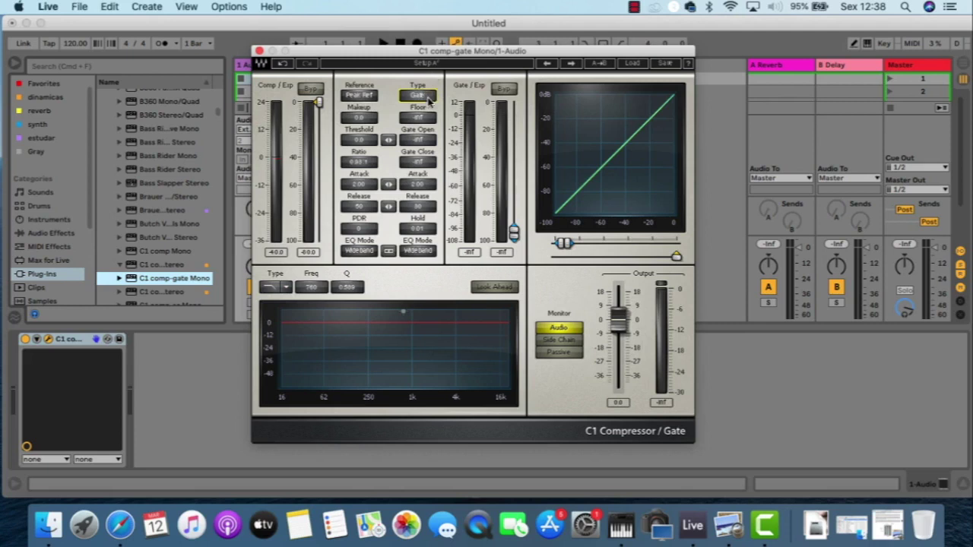
Toggle the gate section's Type repeatedly, ending on Gate
{"action": "left_click", "coordinate": [428, 97]}
{"action": "left_click", "coordinate": [428, 97]}
{"action": "left_click", "coordinate": [428, 98]}
{"action": "left_click", "coordinate": [428, 97]}
{"action": "left_click", "coordinate": [428, 97]}
{"action": "left_click", "coordinate": [428, 98]}
{"action": "left_click", "coordinate": [427, 97]}
{"action": "left_click", "coordinate": [428, 98]}
{"action": "left_click", "coordinate": [428, 97]}
{"action": "left_click", "coordinate": [428, 97]}
Move the gate's open and close thresholds up and down together, settling both at about -56 dB
{"action": "left_click_drag", "start_coordinate": [418, 141], "coordinate": [580, 201]}
{"action": "left_click_drag", "start_coordinate": [514, 232], "coordinate": [514, 166]}
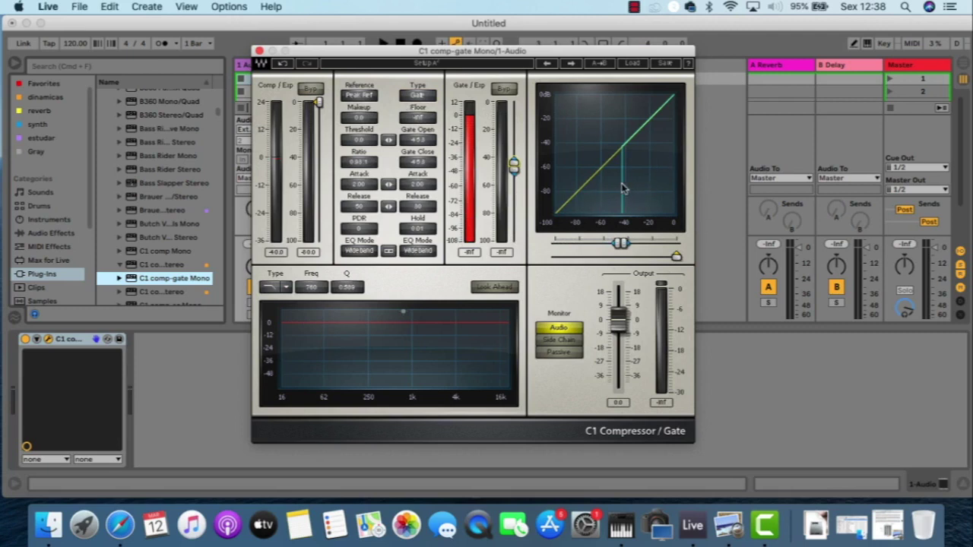
{"action": "mouse_move", "coordinate": [514, 164]}
{"action": "left_mouse_down"}
{"action": "mouse_move", "coordinate": [513, 203]}
{"action": "mouse_move", "coordinate": [514, 133]}
{"action": "mouse_move", "coordinate": [513, 212]}
{"action": "mouse_move", "coordinate": [514, 147]}
{"action": "mouse_move", "coordinate": [514, 195]}
{"action": "left_mouse_up"}
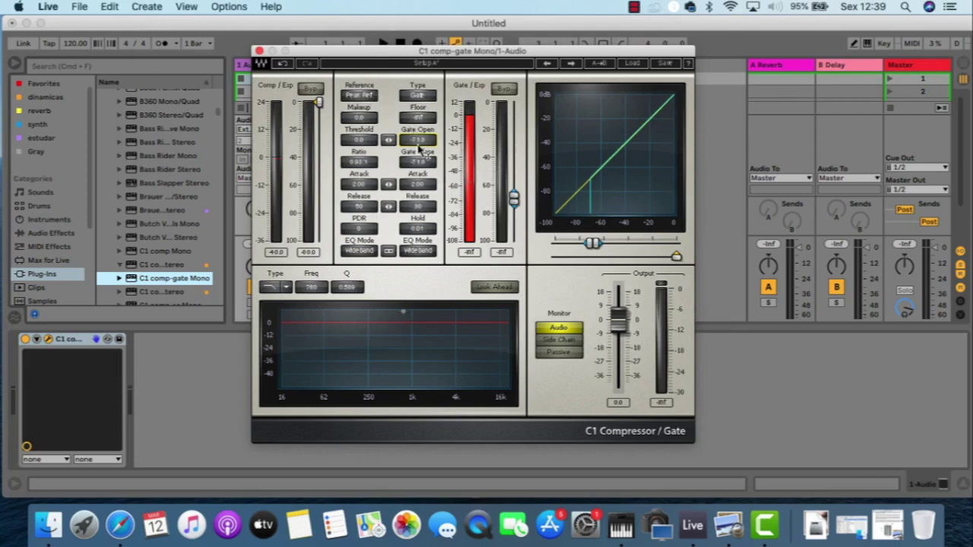
{"action": "left_click_drag", "start_coordinate": [422, 158], "coordinate": [424, 121]}
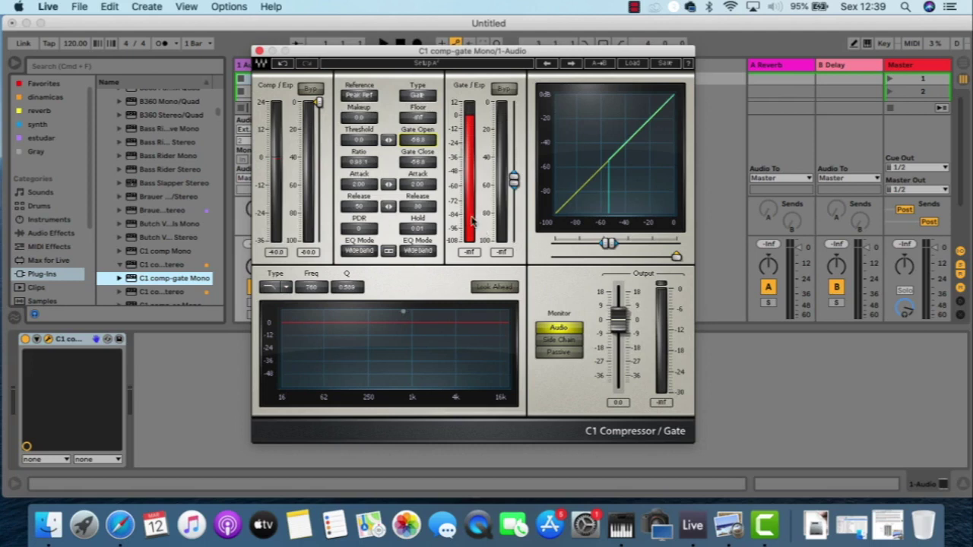
{"action": "left_click", "coordinate": [427, 164]}
{"action": "left_click_drag", "start_coordinate": [427, 164], "coordinate": [428, 192]}
Lengthen the gate's attack and release times
{"action": "left_click", "coordinate": [426, 185]}
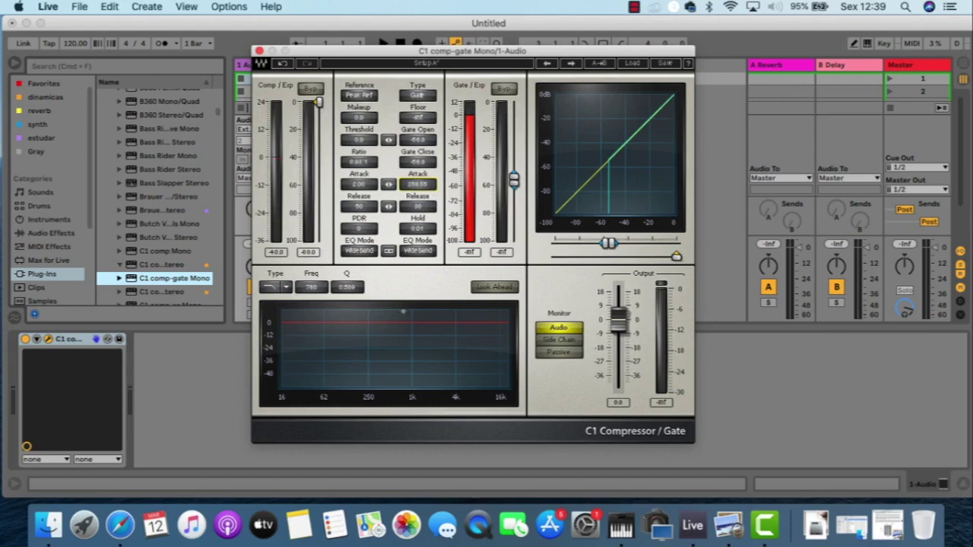
{"action": "left_click_drag", "start_coordinate": [428, 191], "coordinate": [428, 194]}
{"action": "left_click", "coordinate": [418, 207]}
{"action": "type", "text": "1"}
Adjust the gate's Hold time
{"action": "left_click_drag", "start_coordinate": [417, 229], "coordinate": [350, 331]}
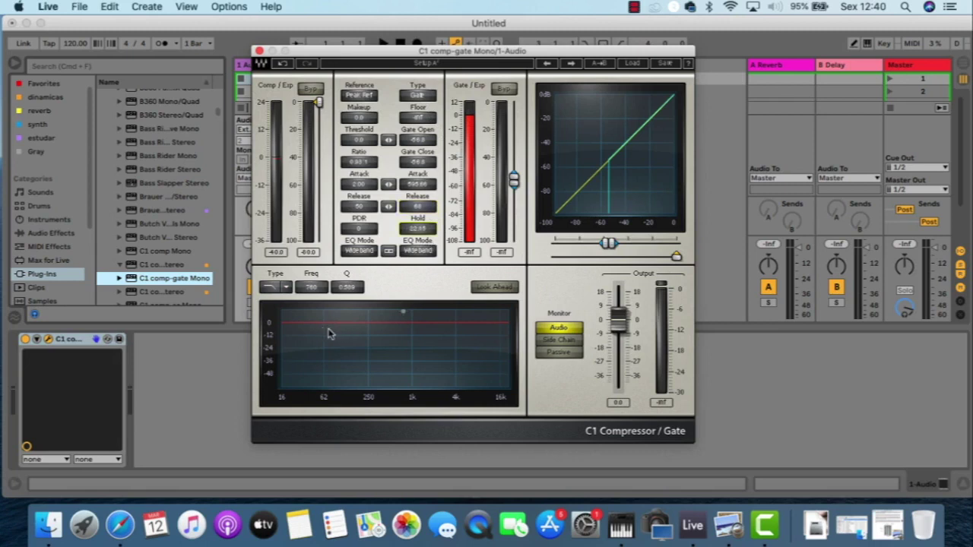
{"action": "key", "text": "Up"}
{"action": "key", "text": "Up"}
{"action": "key", "text": "Up"}
{"action": "key", "text": "Up"}
{"action": "key", "text": "Up"}
{"action": "key", "text": "Up"}
{"action": "key", "text": "Up"}
{"action": "key", "text": "Up"}
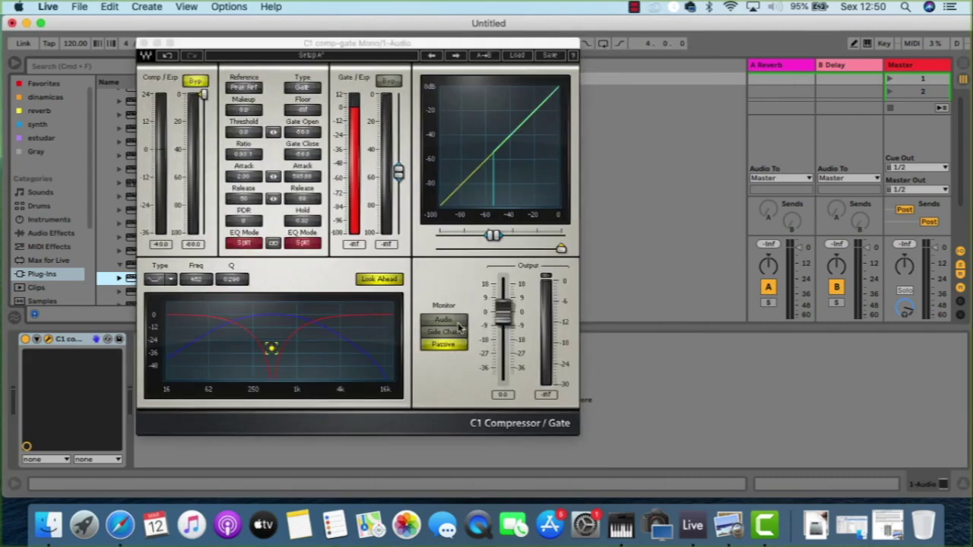
Cycle the output Monitor through Audio, Side Chain and Passive twice, ending on Passive
{"action": "left_click", "coordinate": [458, 323]}
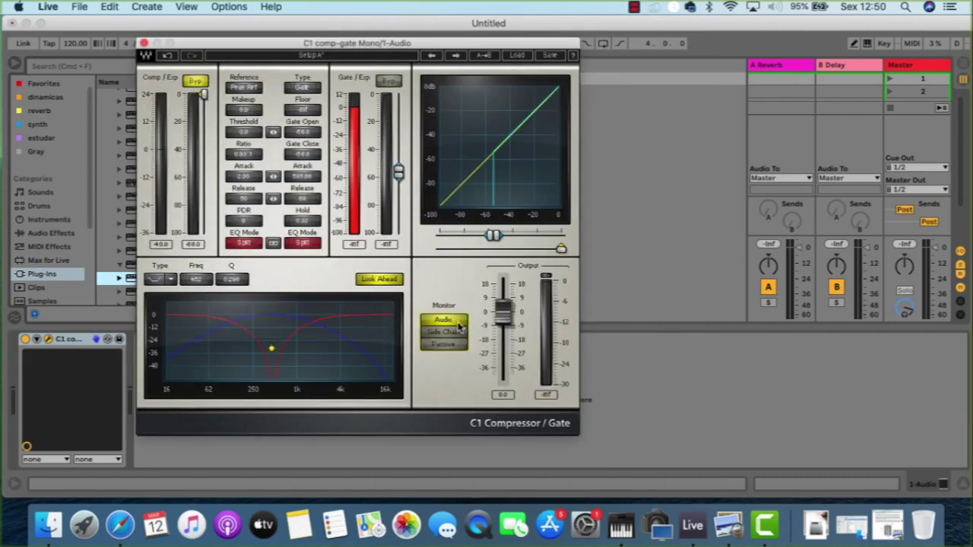
{"action": "left_click", "coordinate": [458, 332]}
{"action": "left_click", "coordinate": [458, 344]}
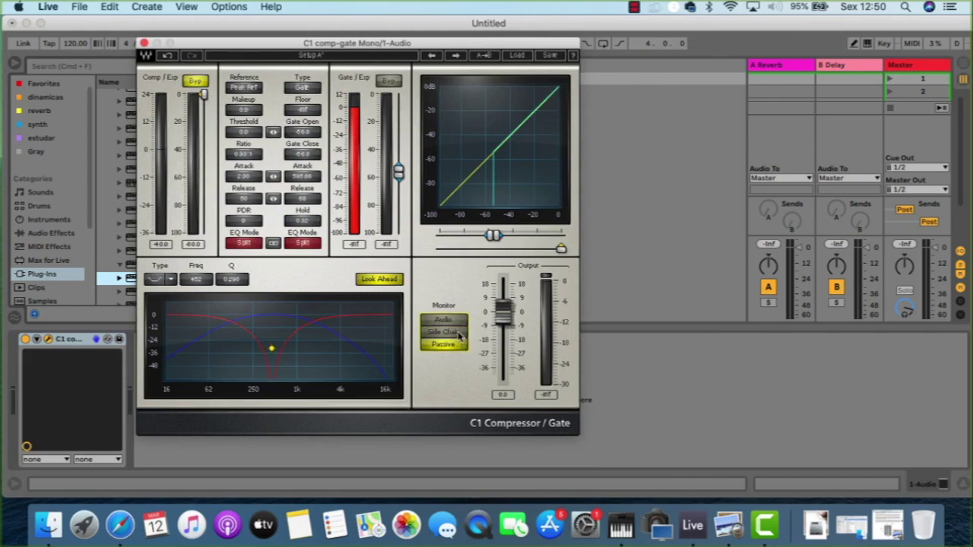
{"action": "left_click", "coordinate": [458, 321]}
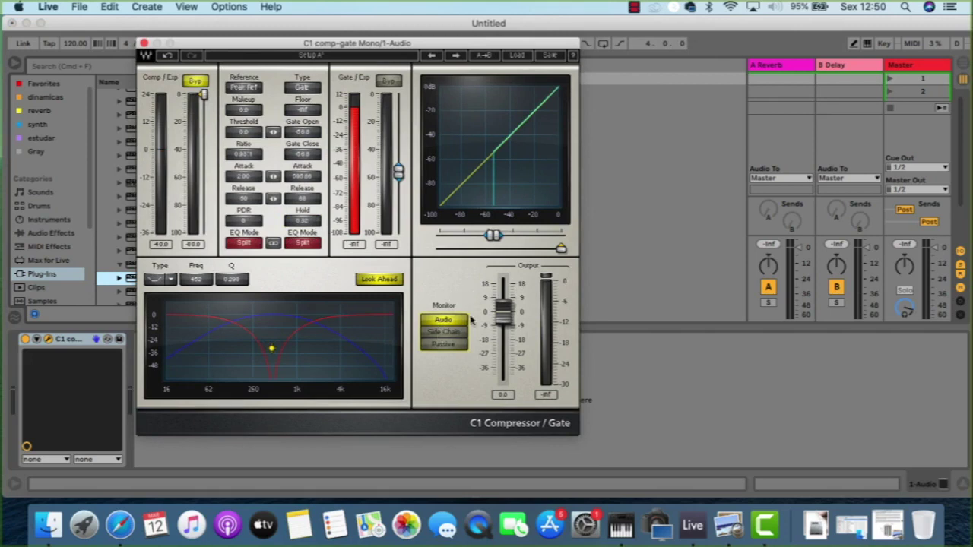
{"action": "left_click", "coordinate": [443, 332]}
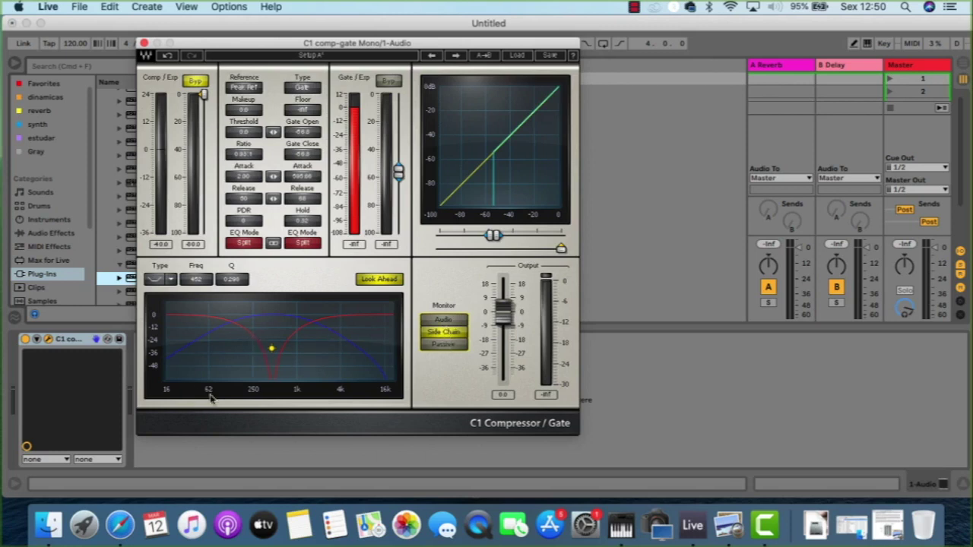
{"action": "left_click", "coordinate": [444, 345]}
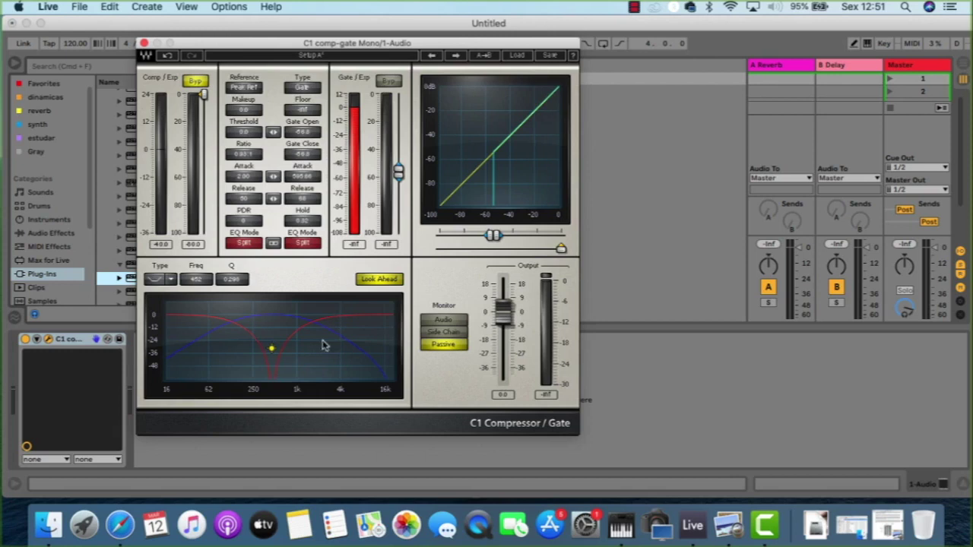
Try the Low Pass, Band Pass and Hi Pass filter types in turn, ending on Band Reject
{"action": "left_click", "coordinate": [172, 280]}
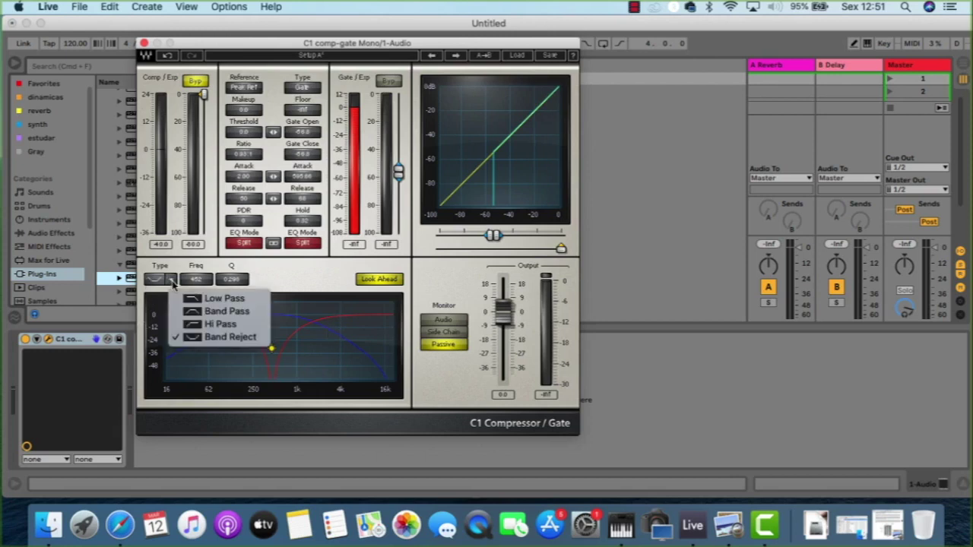
{"action": "left_click", "coordinate": [224, 301]}
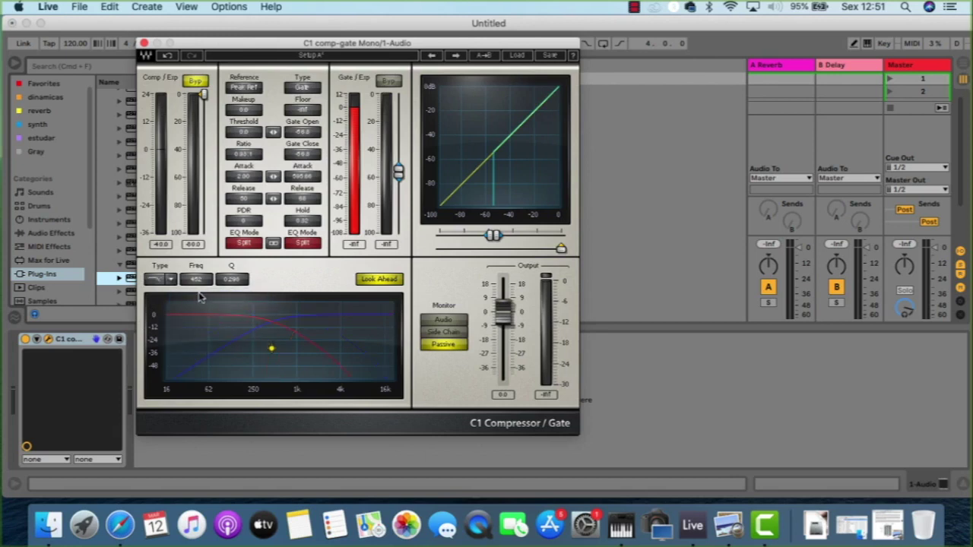
{"action": "left_click", "coordinate": [172, 281]}
{"action": "left_click", "coordinate": [226, 311]}
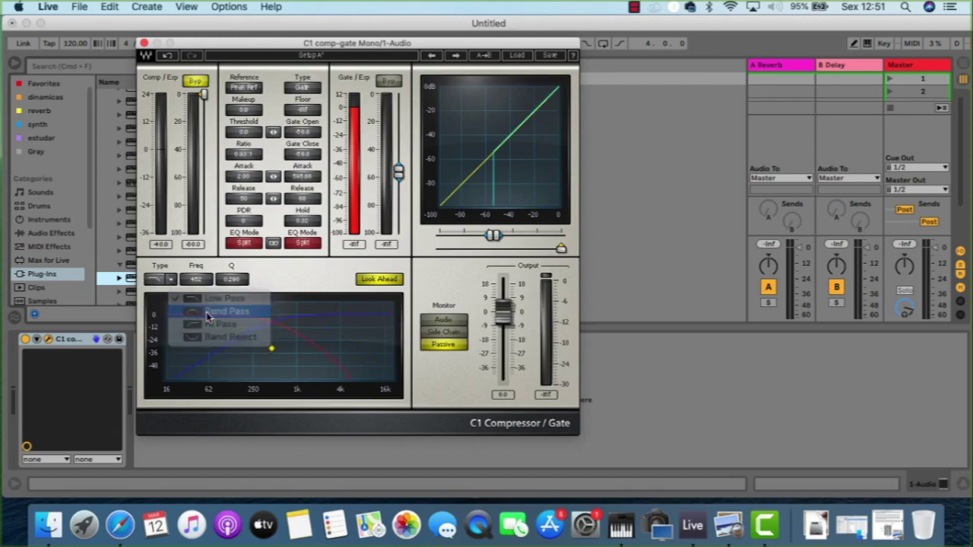
{"action": "left_click", "coordinate": [172, 281]}
{"action": "left_click", "coordinate": [220, 324]}
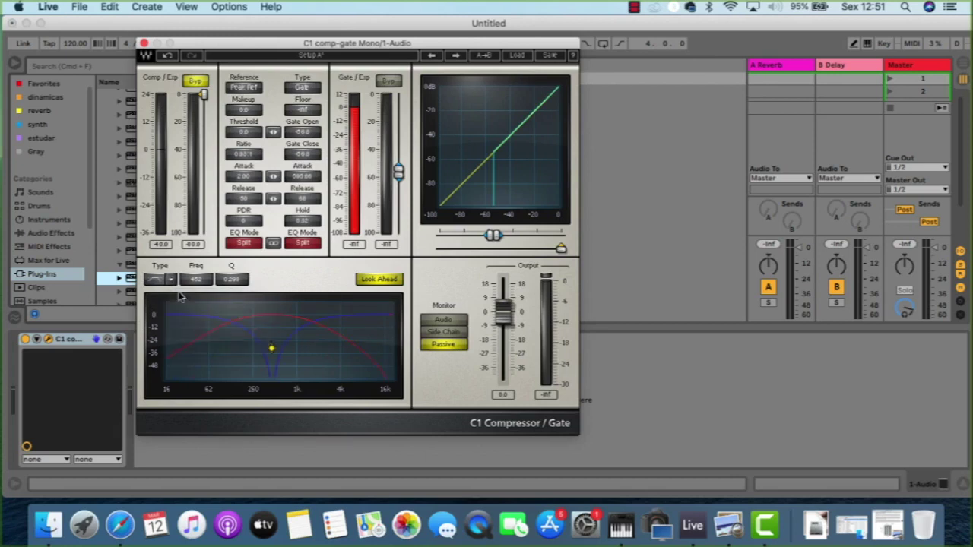
{"action": "left_click", "coordinate": [172, 281]}
{"action": "left_click", "coordinate": [230, 337]}
Set the EQ filter type to Low Pass
{"action": "left_click", "coordinate": [171, 281]}
{"action": "left_click", "coordinate": [161, 283]}
{"action": "left_click", "coordinate": [162, 279]}
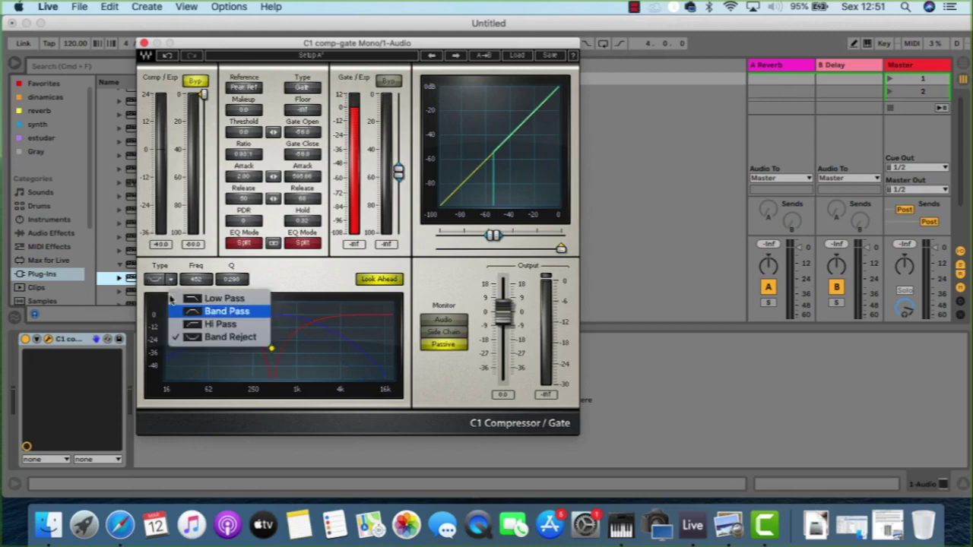
{"action": "left_click", "coordinate": [223, 298]}
Move the low-pass filter's frequency to about 383 Hz with a lower Q, and reposition the plug-in window
{"action": "left_click", "coordinate": [198, 280]}
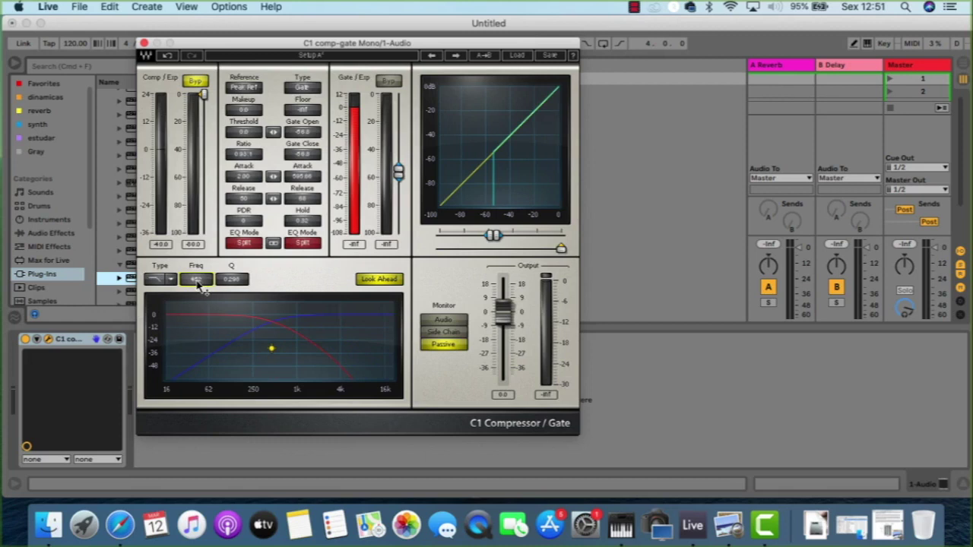
{"action": "left_click_drag", "start_coordinate": [199, 283], "coordinate": [211, 296]}
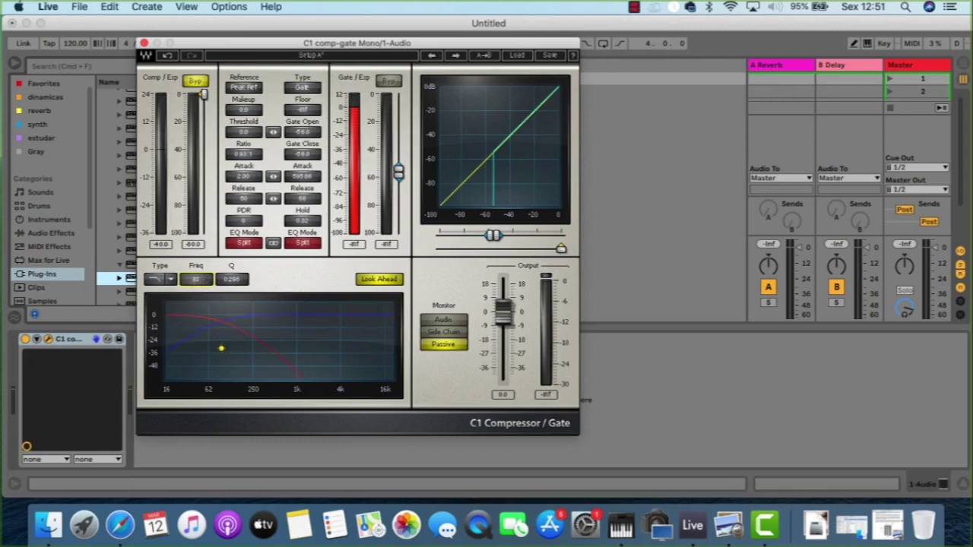
{"action": "left_click_drag", "start_coordinate": [221, 348], "coordinate": [267, 355]}
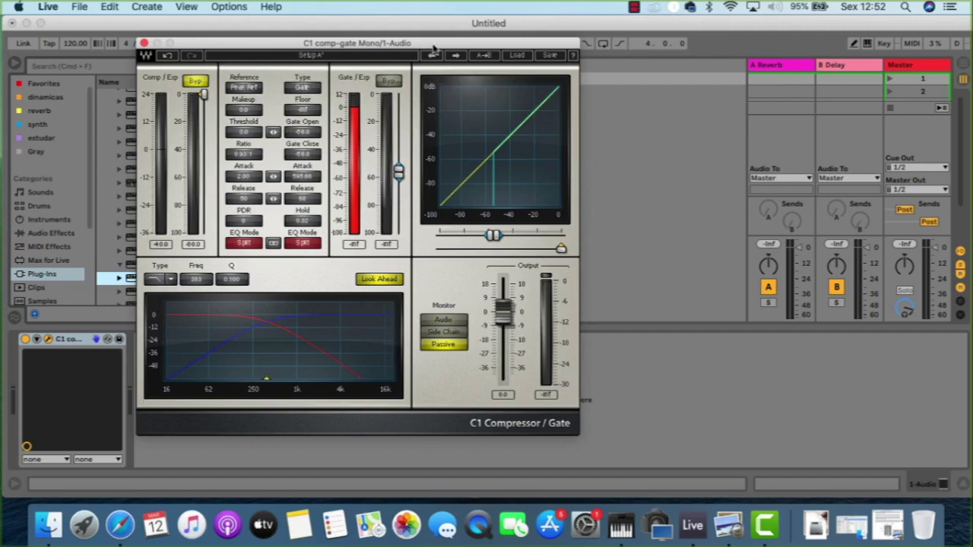
{"action": "left_click_drag", "start_coordinate": [433, 50], "coordinate": [464, 55]}
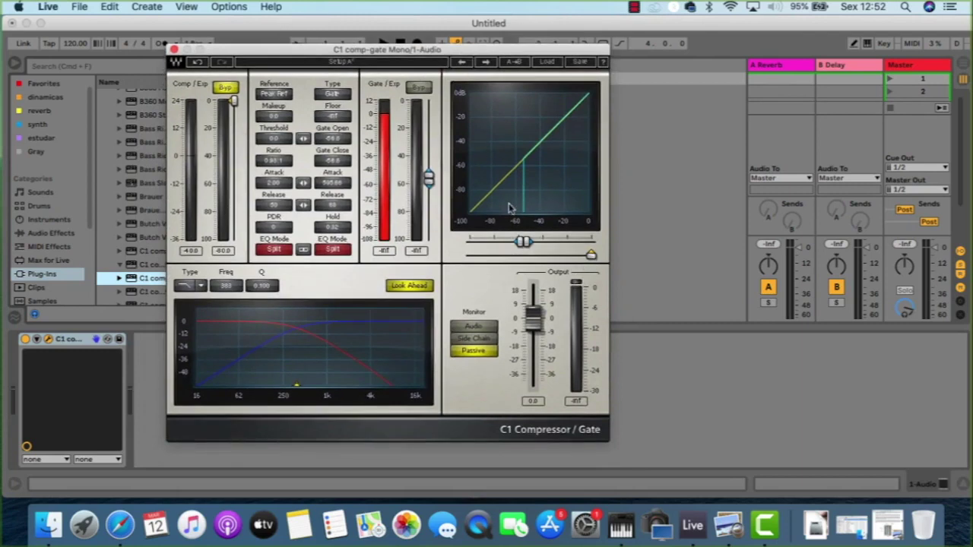